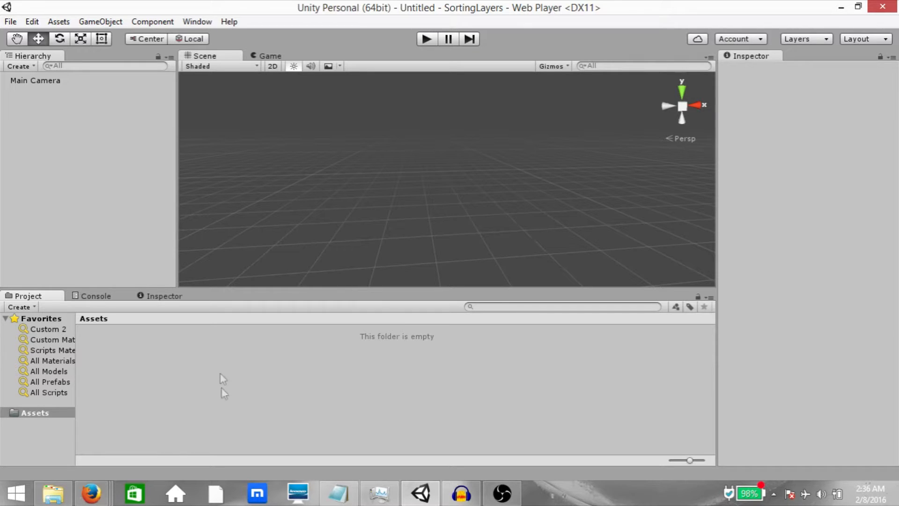
- Create a square sprite named Square in the Assets folder
right_click(172, 379)
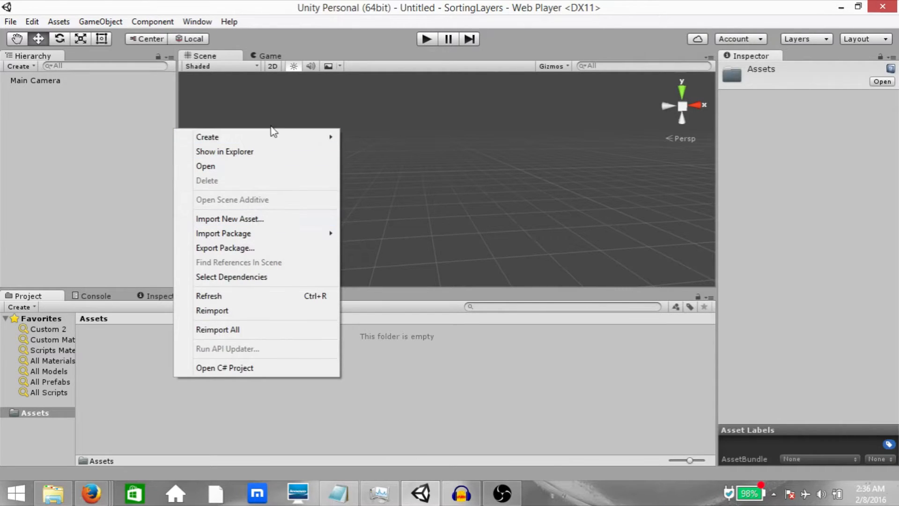
mouse_move(272, 137)
mouse_move(469, 333)
click(572, 332)
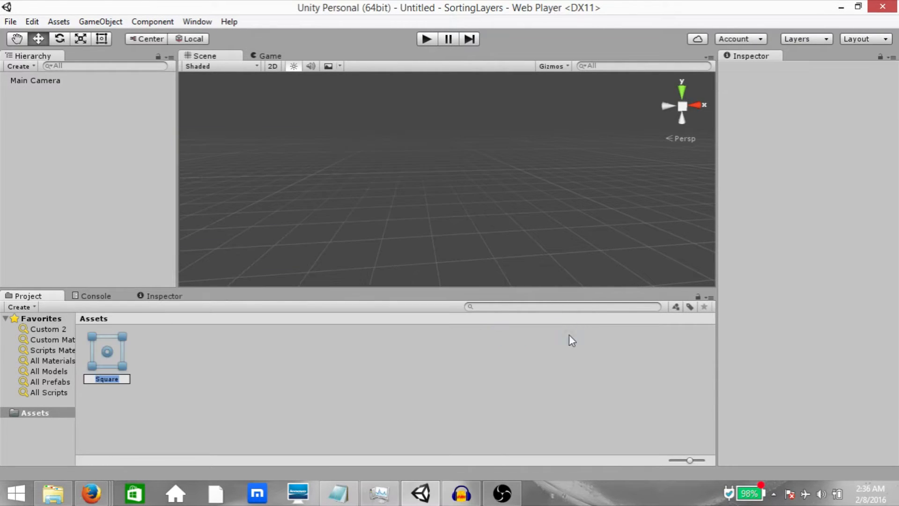
click(569, 334)
click(115, 353)
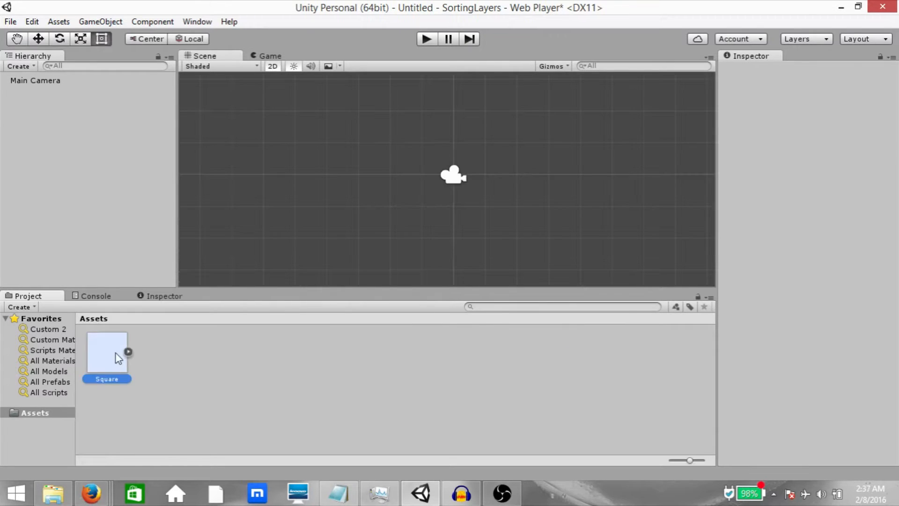
- Place two instances of the Square sprite in the scene and move the second one away to the left of the first
drag(117, 358, 113, 189)
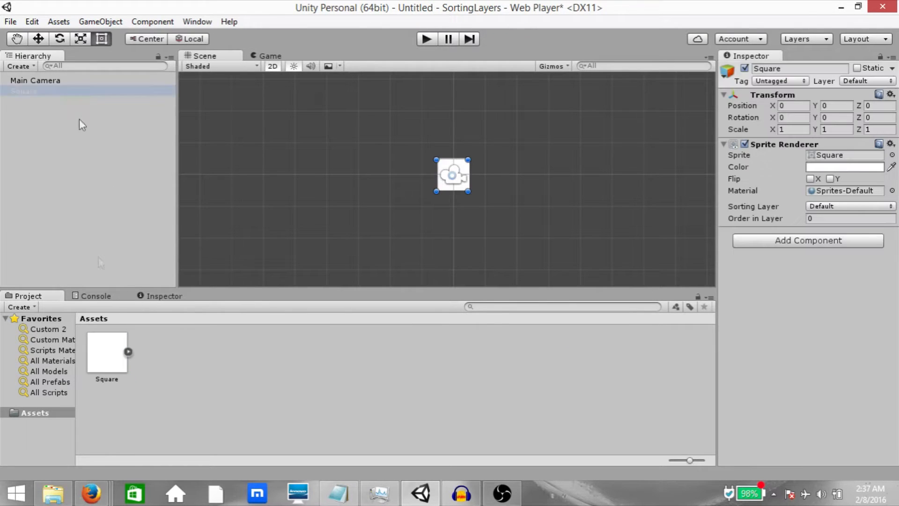
drag(104, 364, 68, 132)
key(z)
drag(440, 174, 324, 174)
click(443, 166)
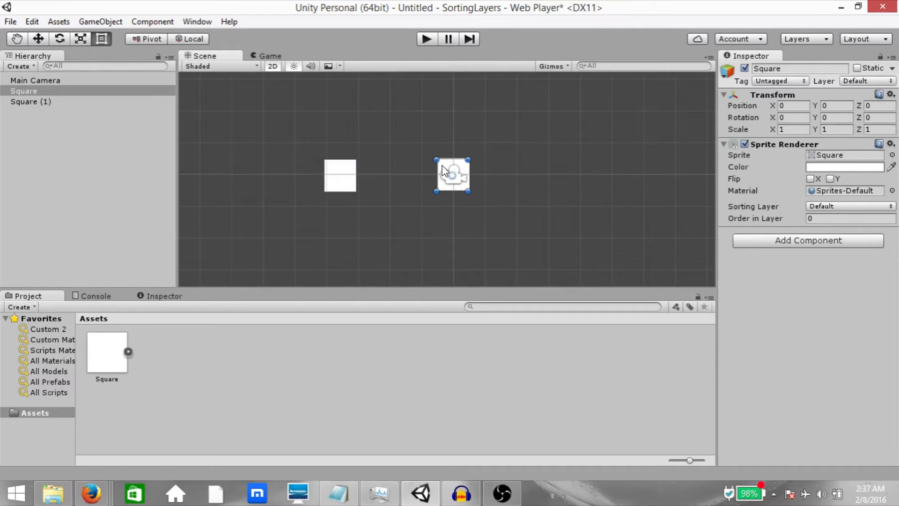
- Colour Square red and Square (1) blue, scaling them to about 1.54 × 3.17 and 4.09 × 2.19 so they overlap
click(863, 169)
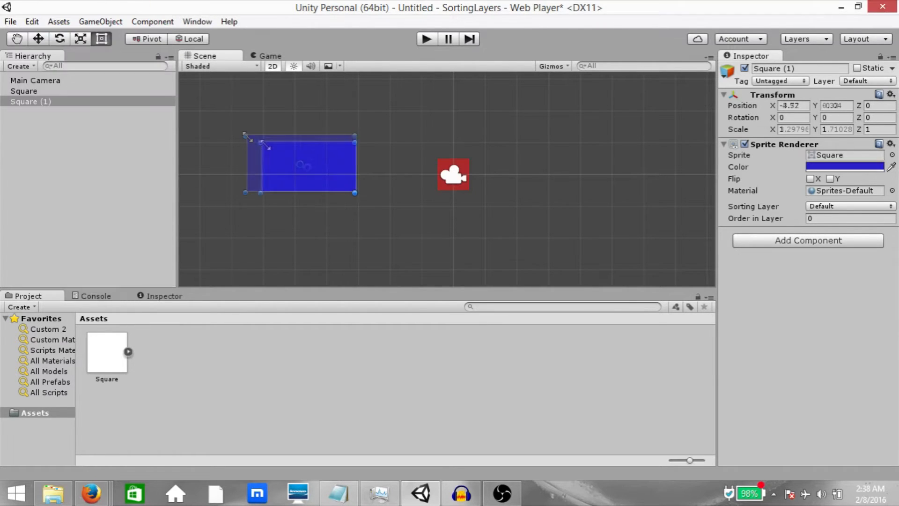
drag(249, 136, 227, 122)
drag(253, 161, 363, 226)
click(435, 159)
drag(433, 157, 377, 96)
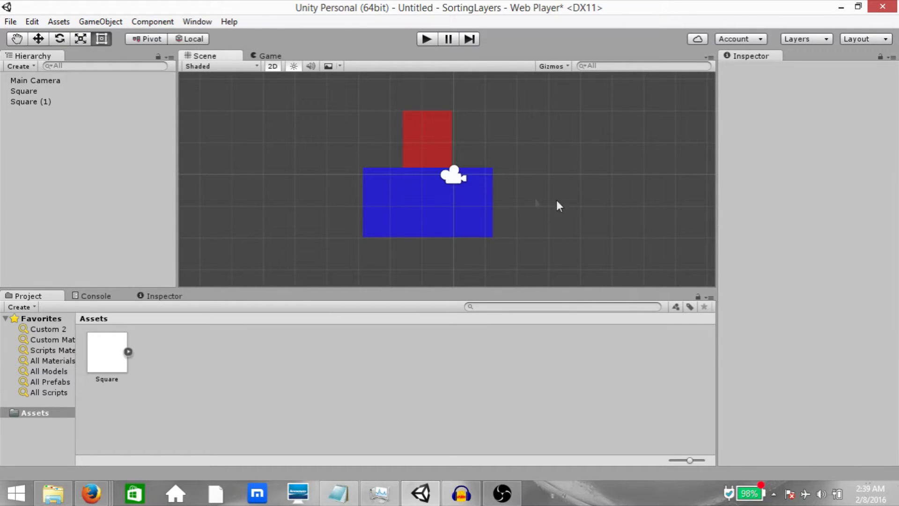
- Switch the scene to the 3D perspective view and compare the Z positions of both squares
click(273, 66)
drag(281, 203, 414, 100)
click(524, 225)
click(574, 182)
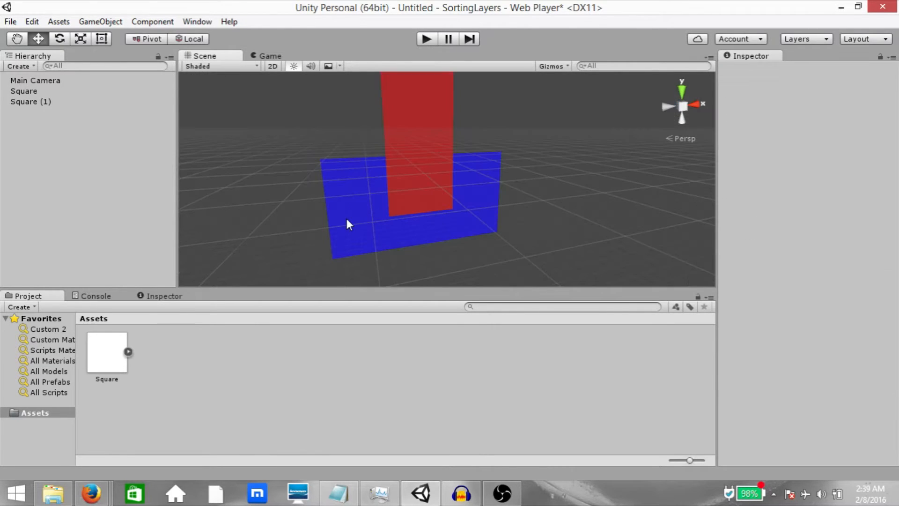
click(381, 167)
shift+click(419, 126)
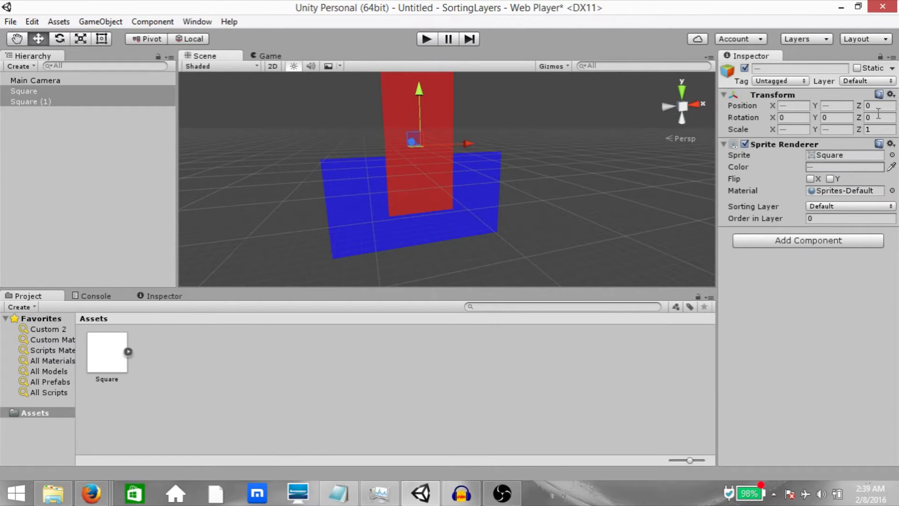
- Move the red square within its XY plane to about X -0.9, Y 0.33
click(455, 152)
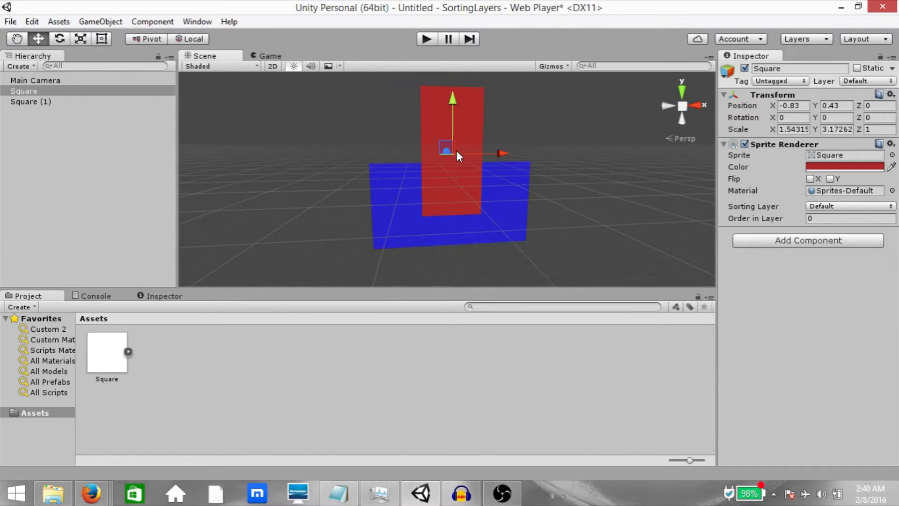
drag(448, 146, 535, 190)
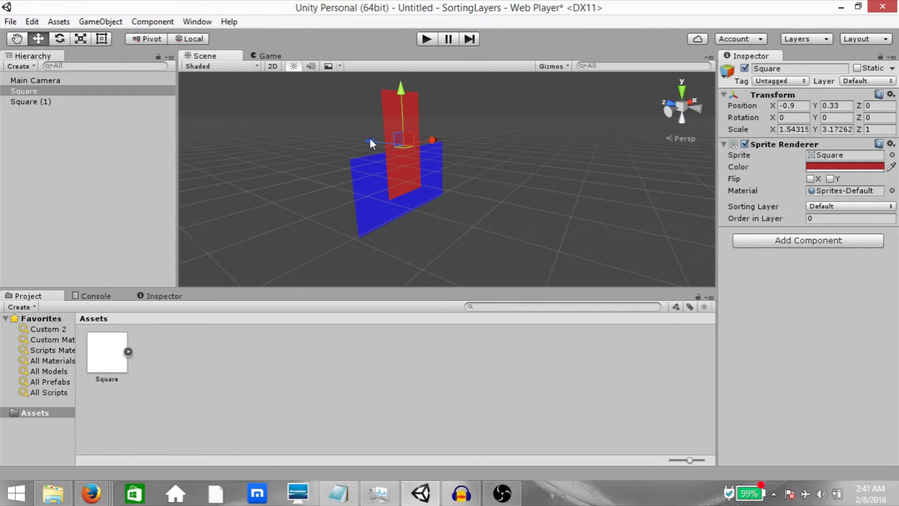
- Try moving the red square along Z to about 2.55 and examine its overlap with the blue square from several angles
drag(370, 140, 313, 141)
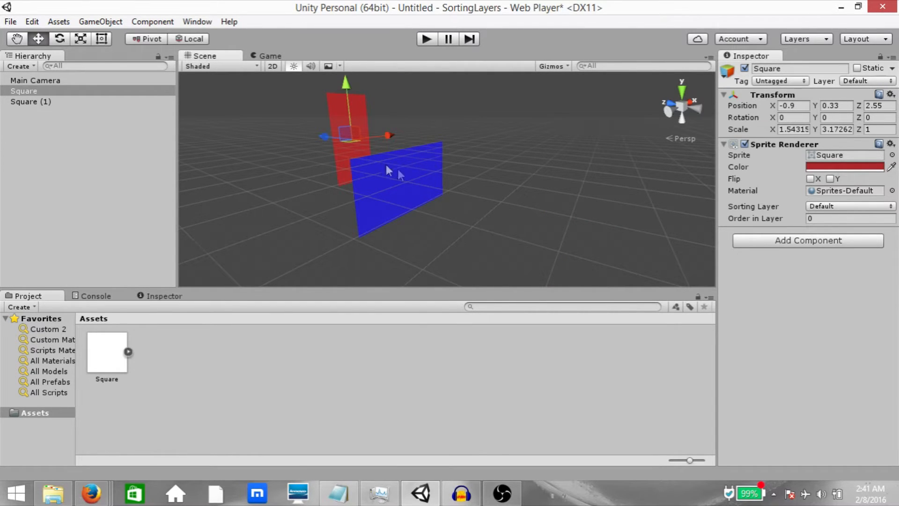
alt+drag(482, 186, 414, 167)
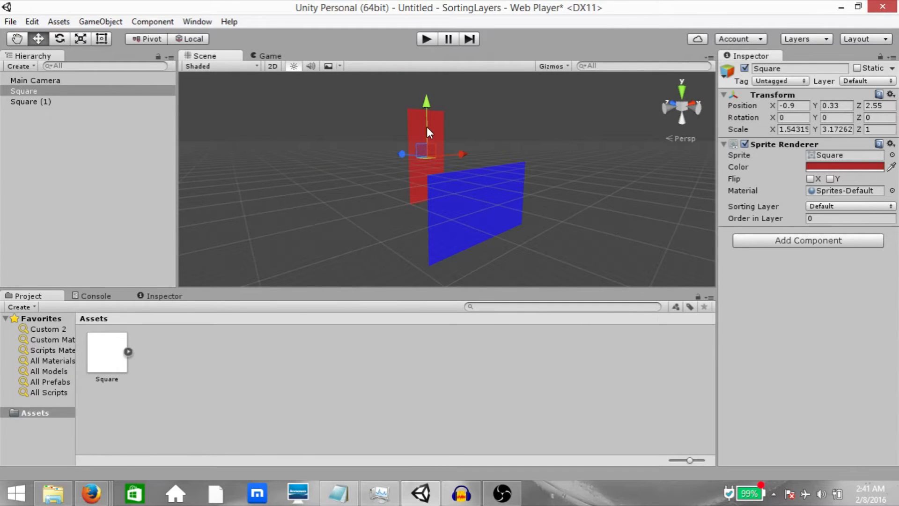
alt+drag(426, 146, 290, 178)
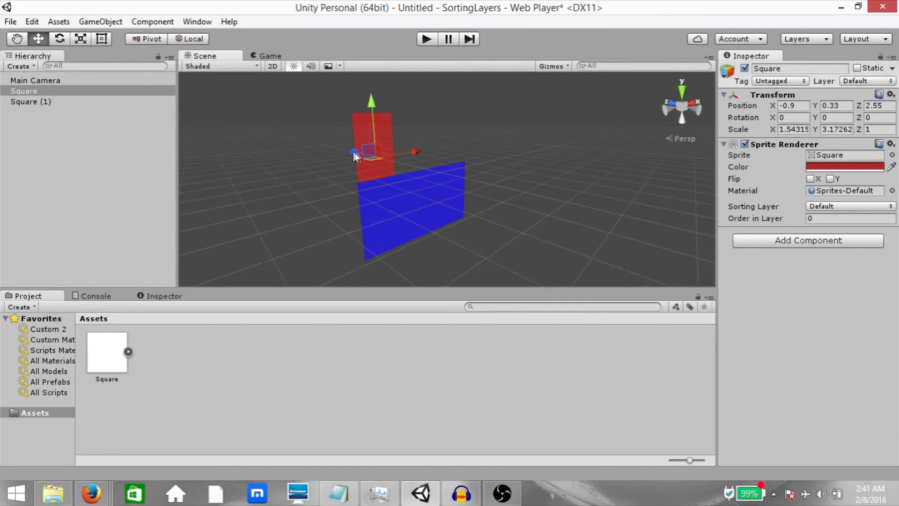
drag(352, 153, 264, 177)
right_drag(264, 177, 229, 147)
key(w)
key(d)
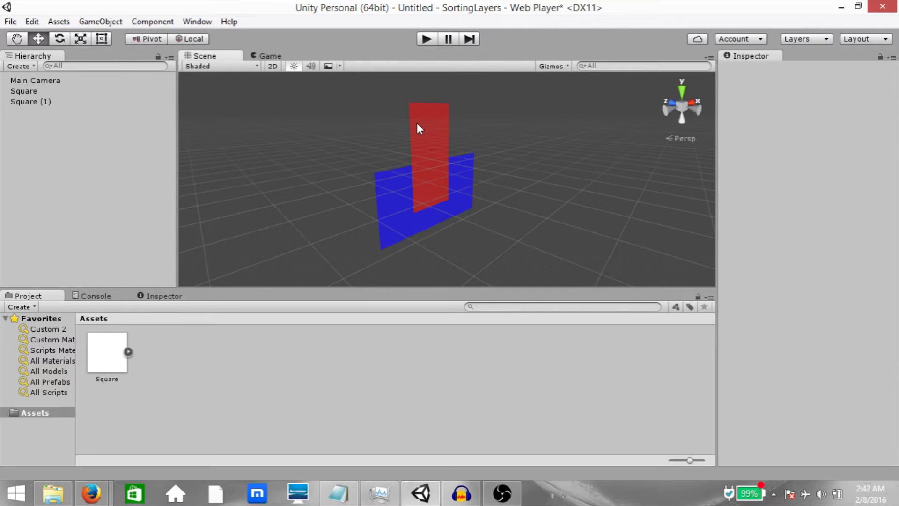
alt+drag(417, 122, 398, 171)
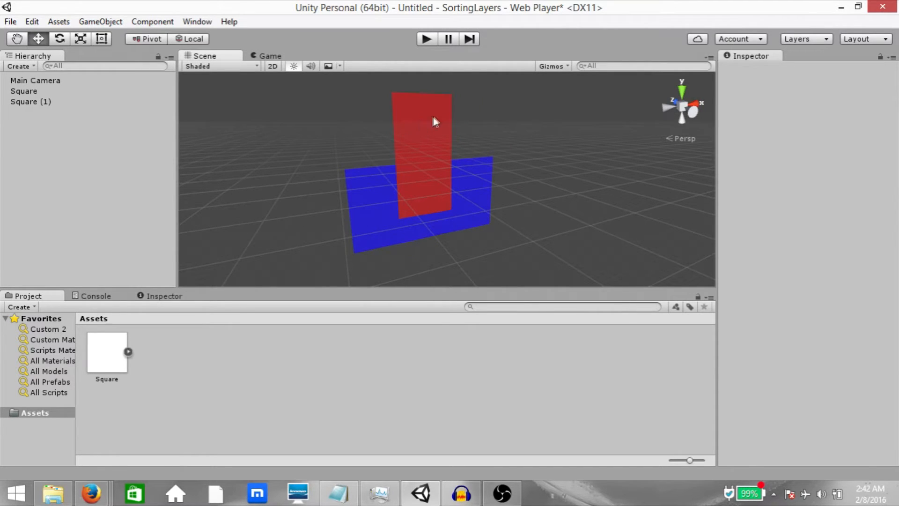
- Set the red square's Order in Layer to -1
click(372, 188)
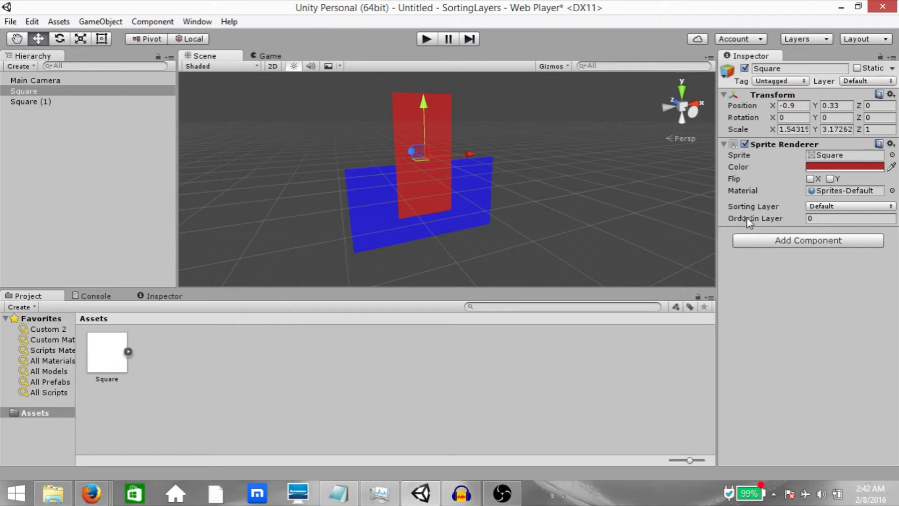
click(841, 217)
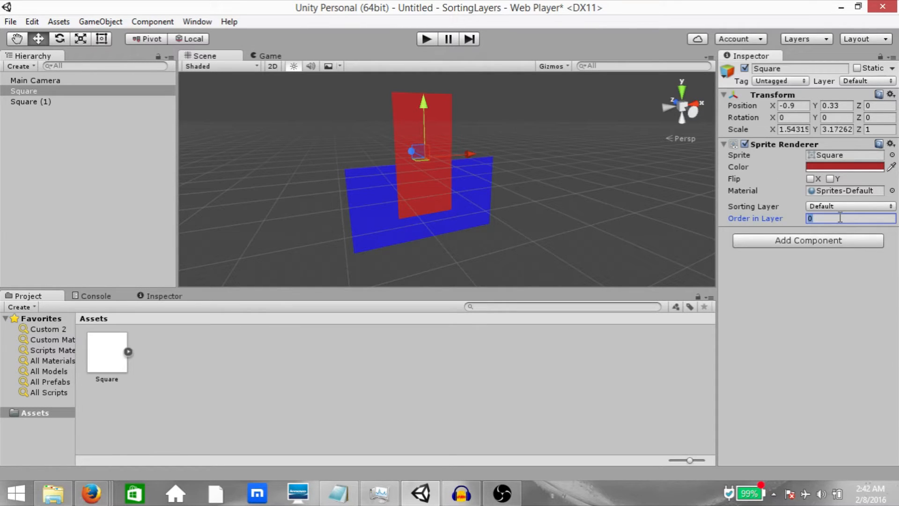
text(-1)
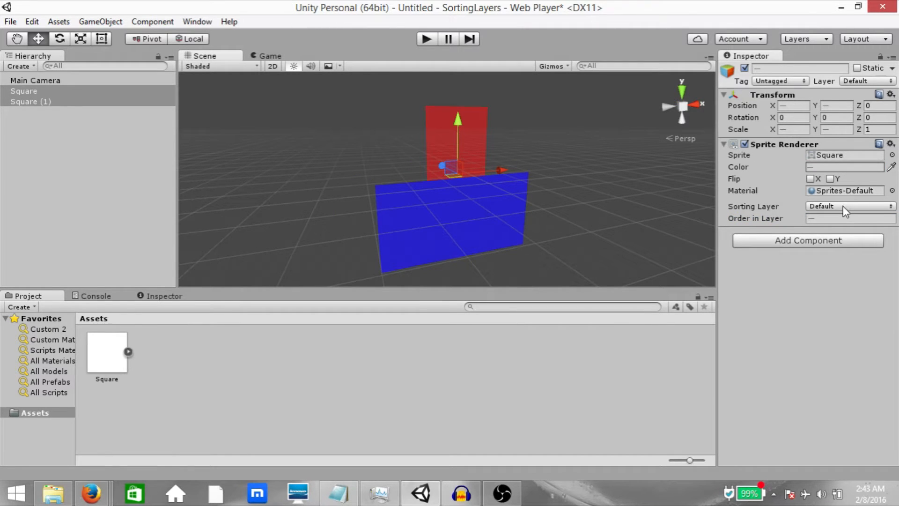
- Compare the sorting orders of both squares and set the red square's Order in Layer to 1
click(498, 226)
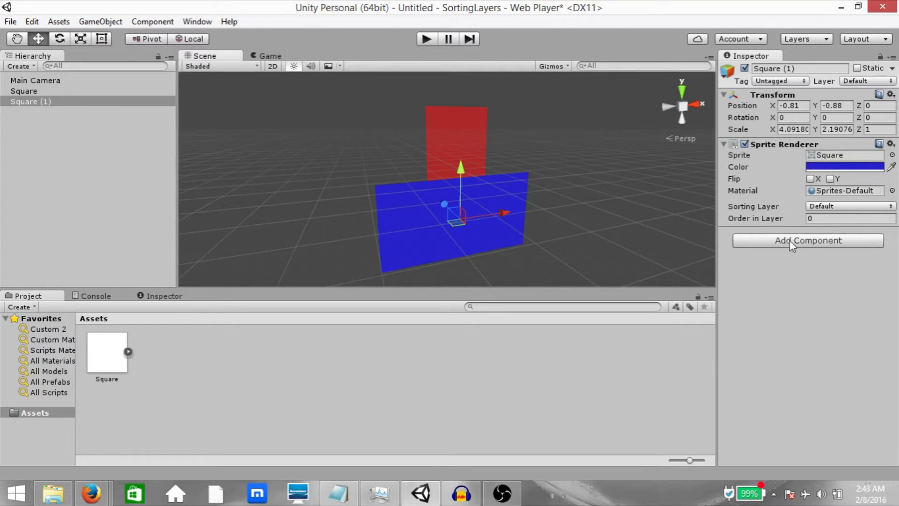
click(459, 132)
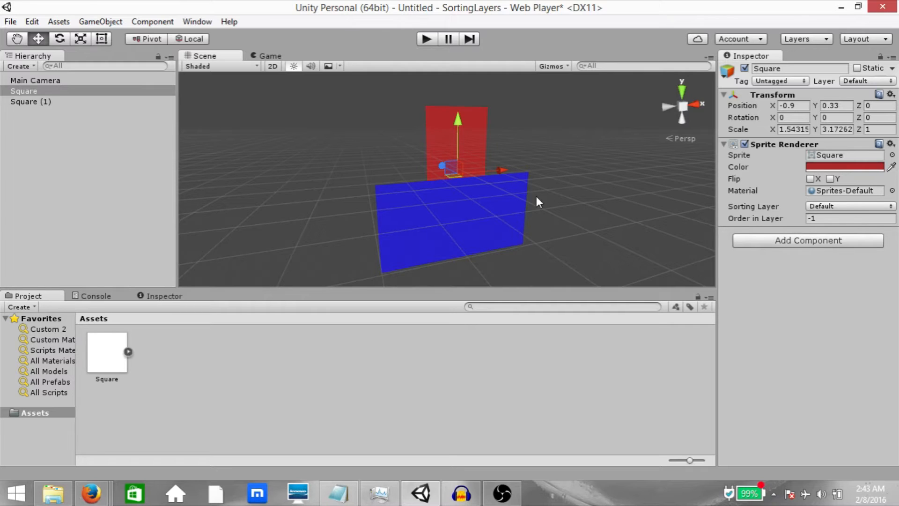
click(869, 217)
text(1)
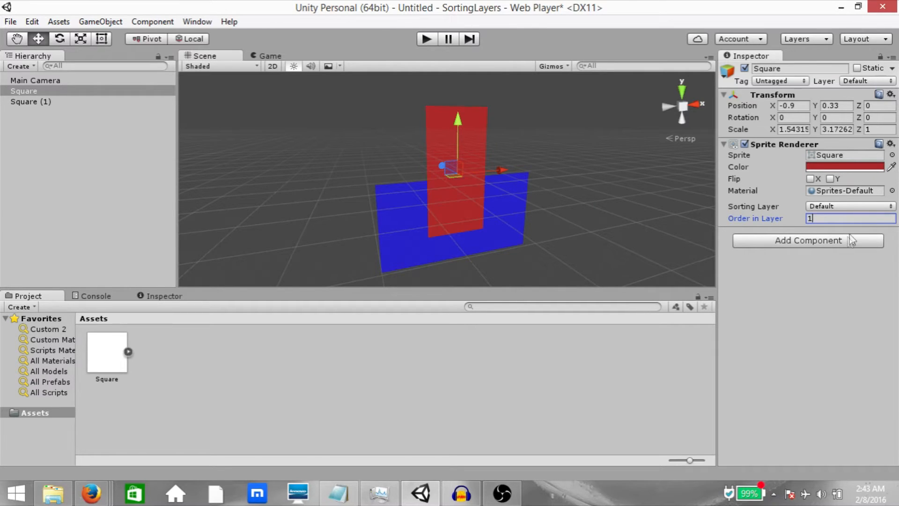
- Set the blue square's Order in Layer to 2
click(508, 213)
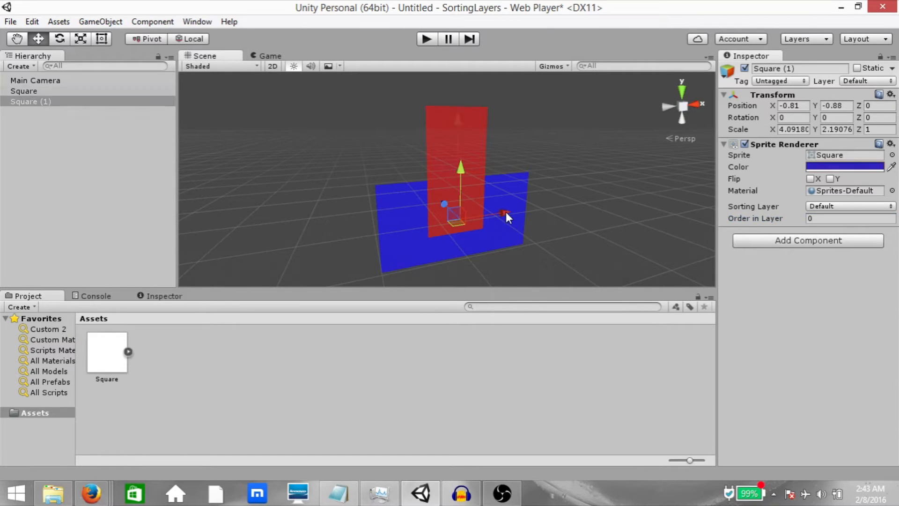
click(849, 219)
text(2)
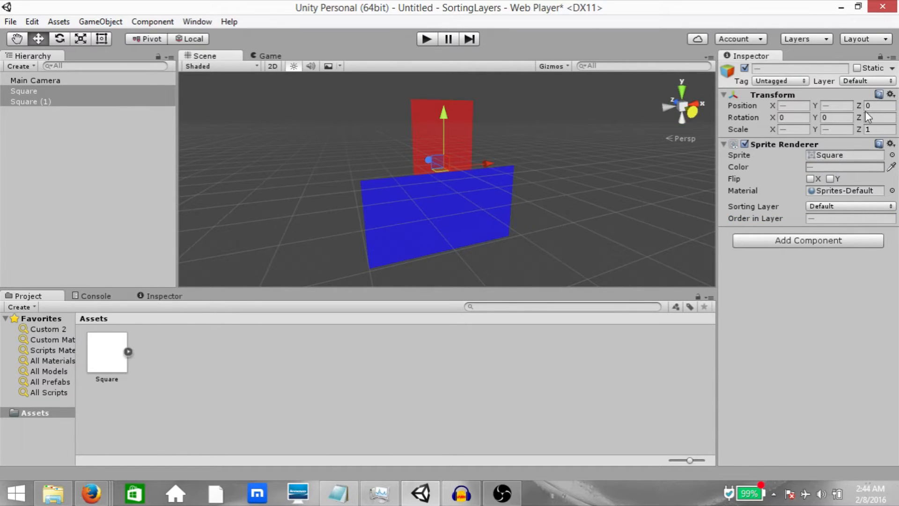
- Check the shared Z position of both squares and inspect each square's Order in Layer
click(878, 107)
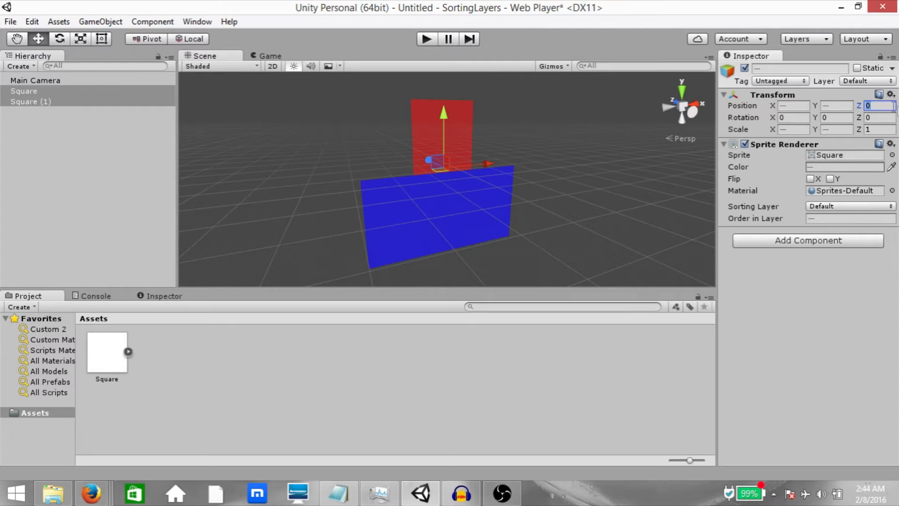
click(485, 231)
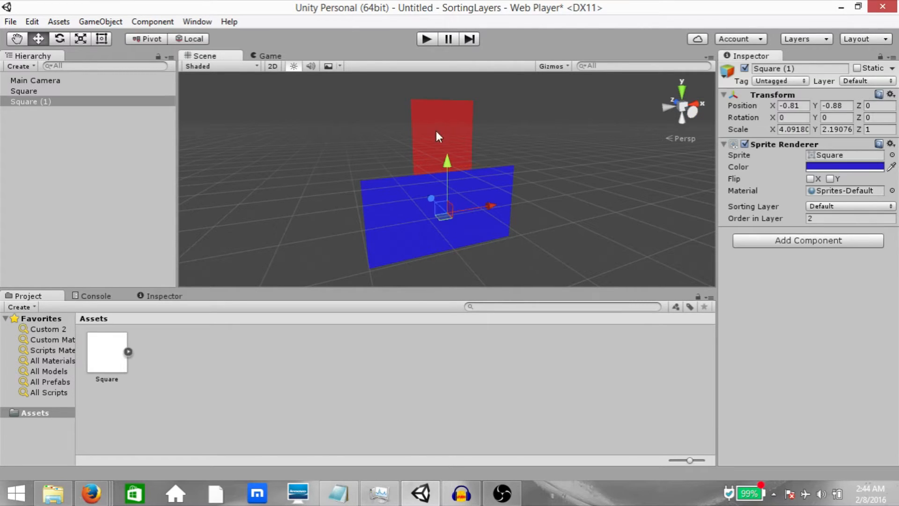
click(441, 115)
click(434, 211)
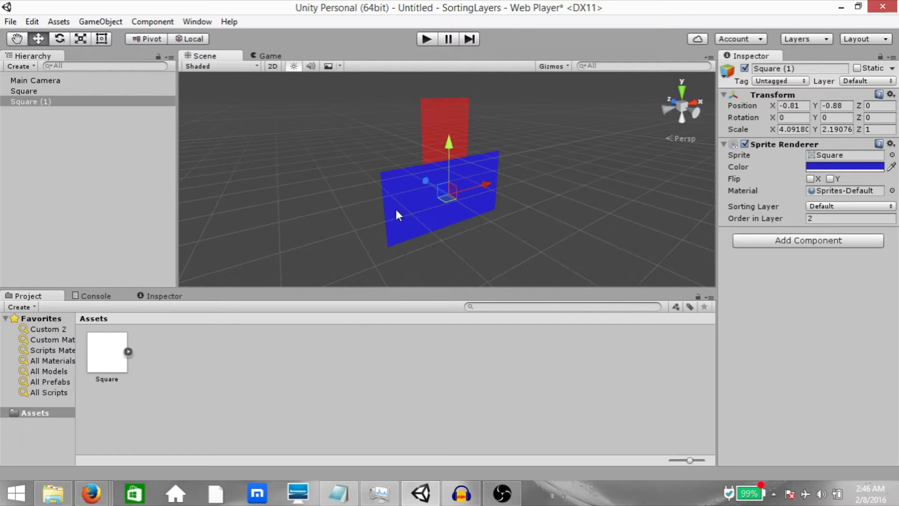
- Move the blue square back along Z to about 6.68 and examine how it overlaps the red square from the front
drag(425, 179, 325, 104)
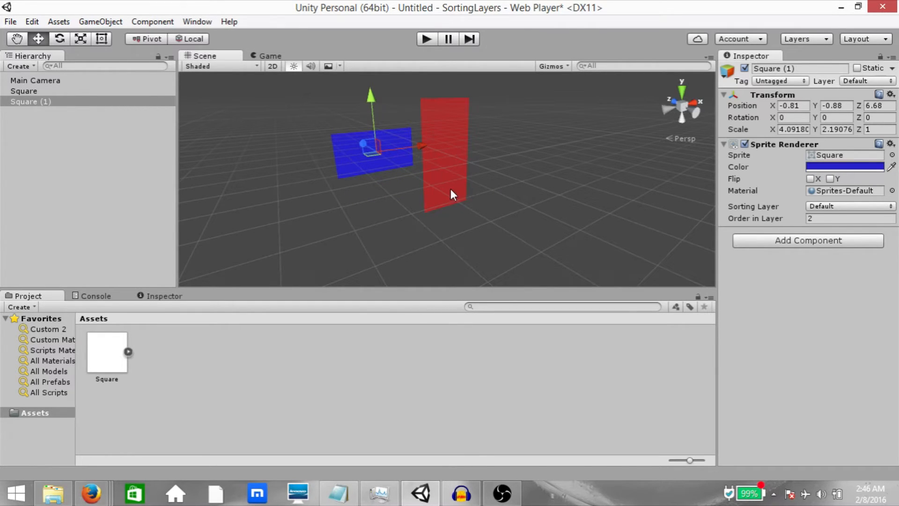
alt+drag(506, 234, 354, 173)
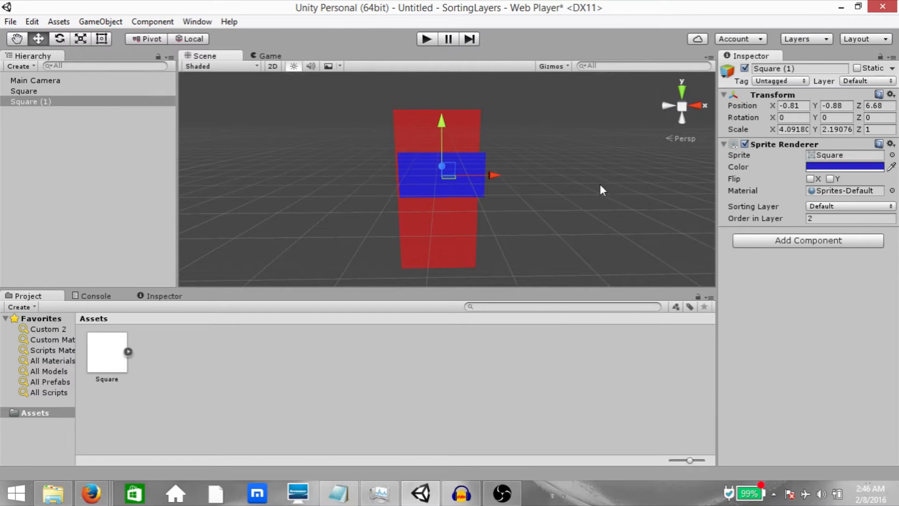
- In the 2D view, try an Order in Layer of 0 for the blue square and restore it to 2
key(2)
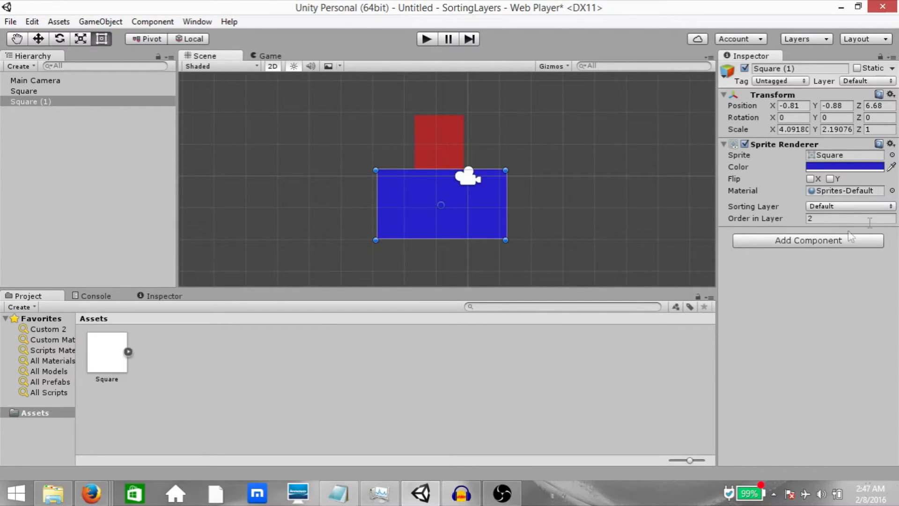
click(754, 218)
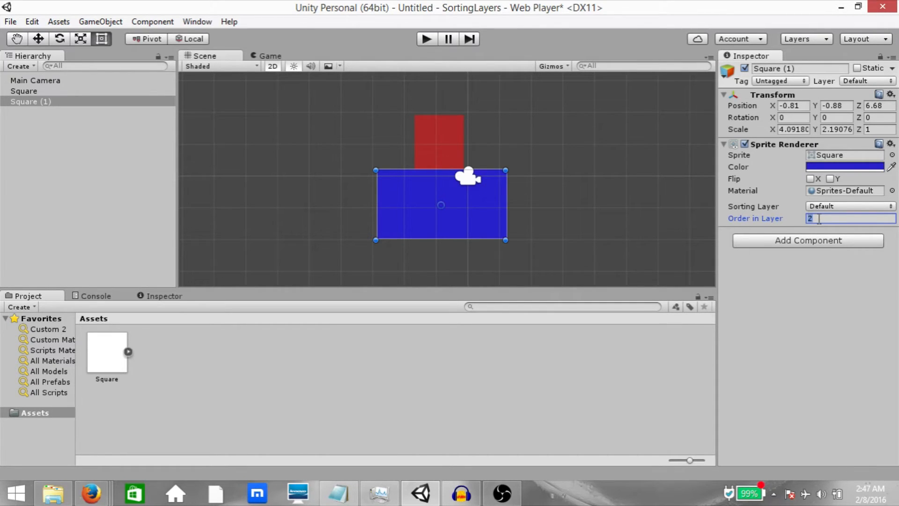
text(0)
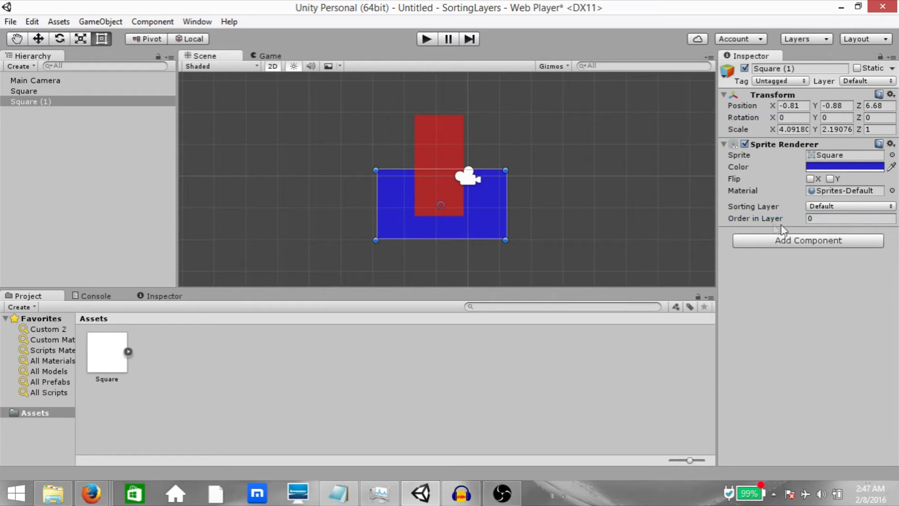
key(BackSpace)
text(2)
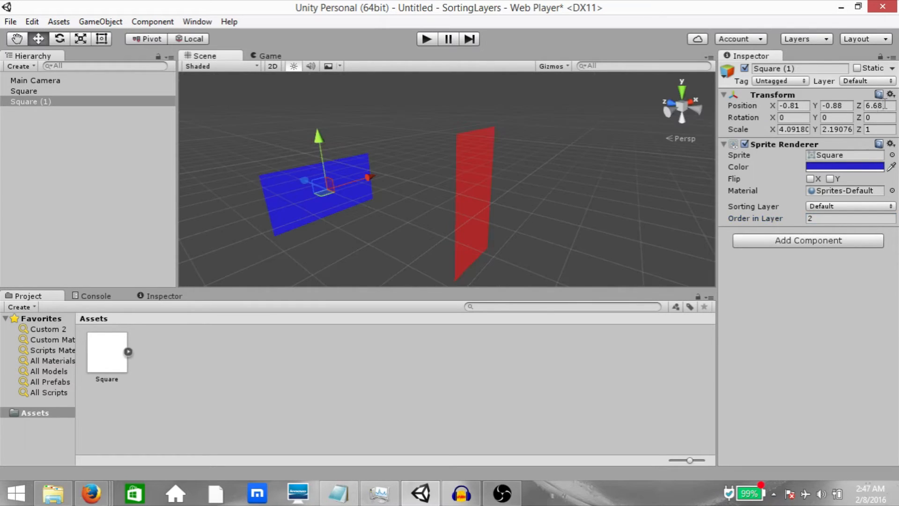
- Set the blue square's Z position to 0
click(883, 106)
text(0)
key(Return)
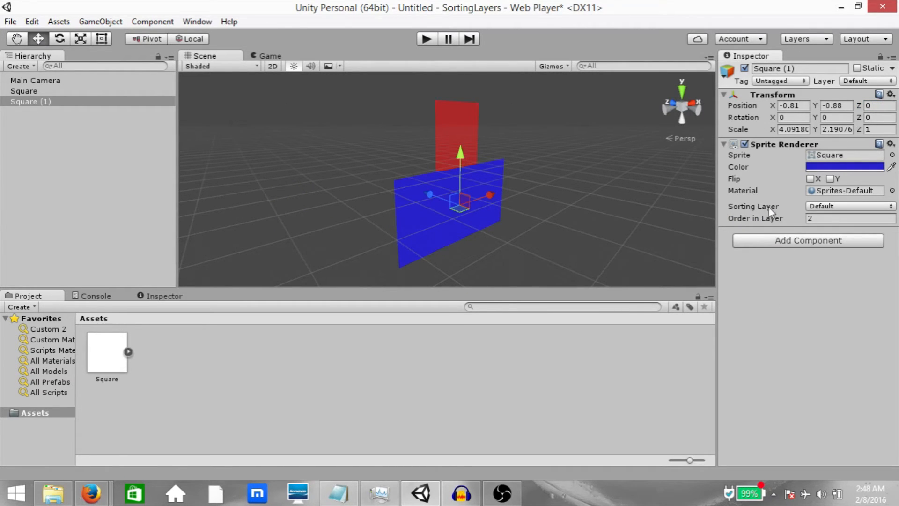
- Open the project's Tags and Layers settings where sorting layers are managed
click(843, 206)
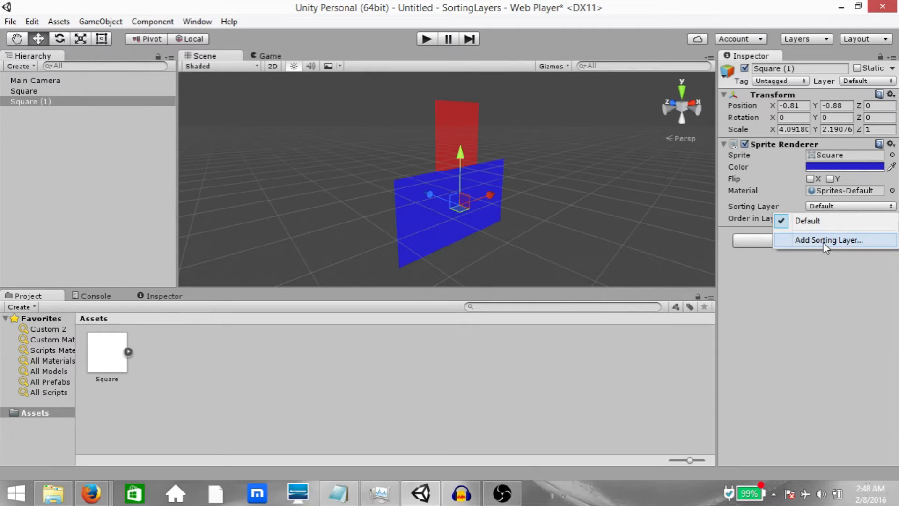
click(824, 244)
click(31, 22)
mouse_move(116, 350)
click(271, 204)
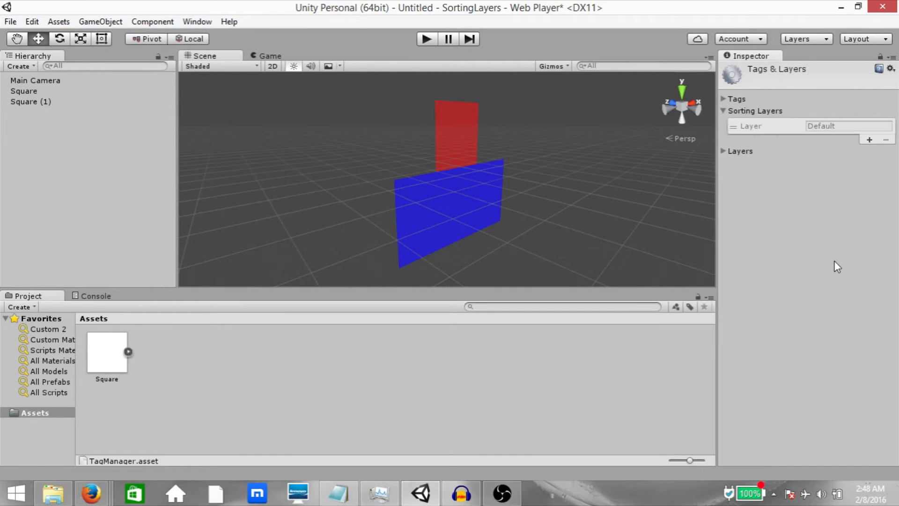
- Add a second Inspector view beside the Console to keep the Tags & Layers settings available
right_click(96, 294)
mouse_move(134, 369)
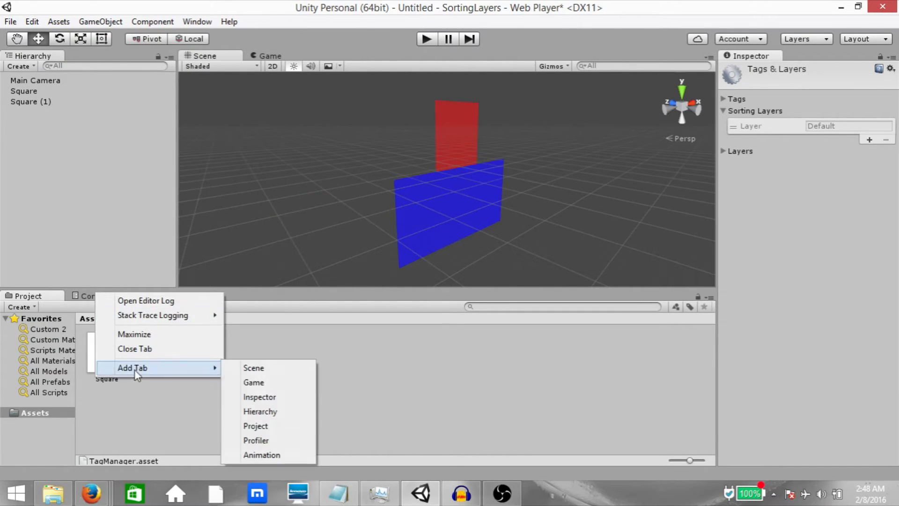
click(259, 397)
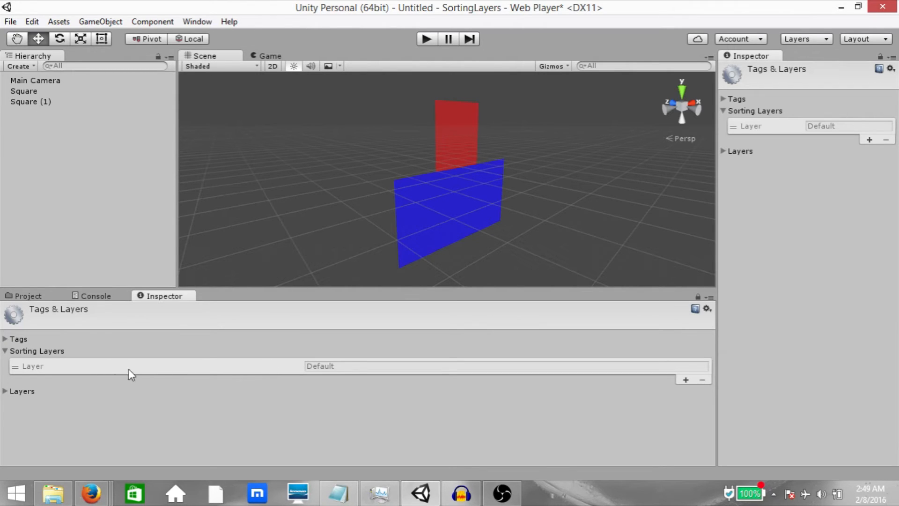
- Add two sorting layers below Default, named LS1 and LS2
click(31, 371)
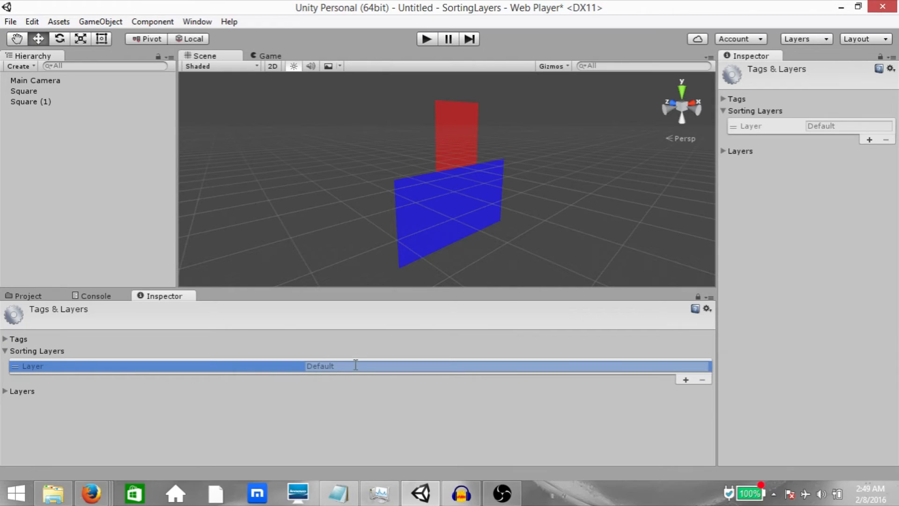
click(684, 380)
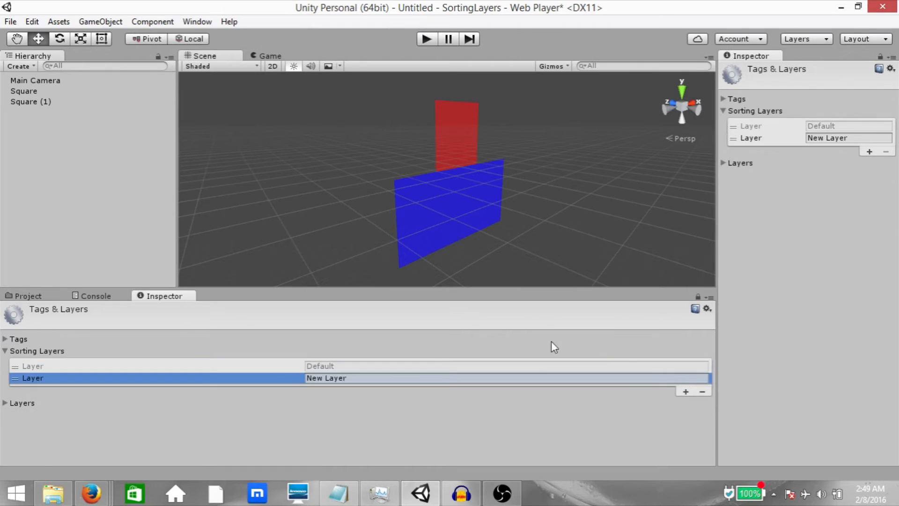
click(456, 377)
text(LS1)
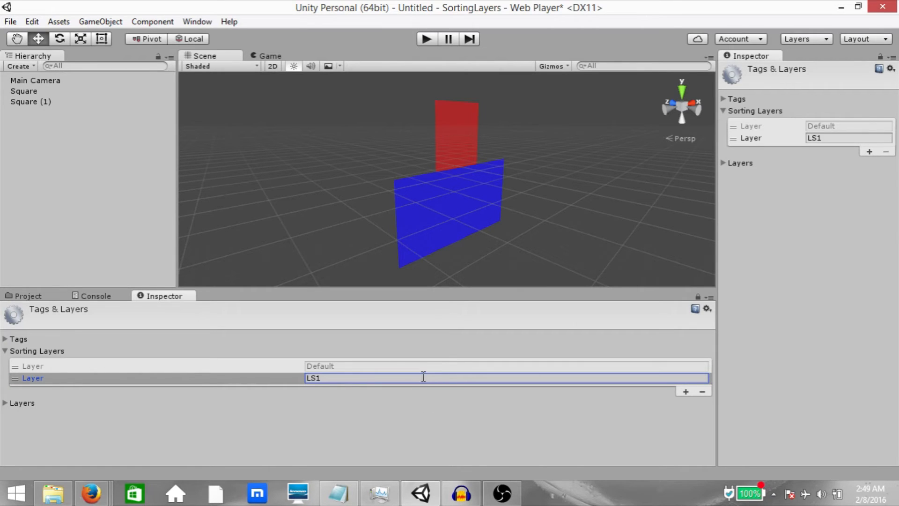
click(686, 391)
click(603, 390)
text(LS2)
- Assign the blue square to sorting layer LS1 and the red square to LS2, and examine their overlap
click(411, 215)
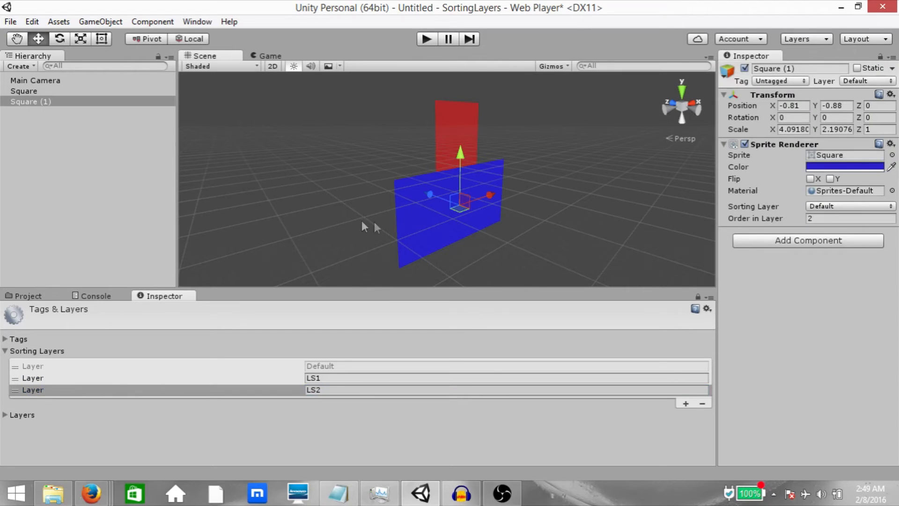
click(845, 206)
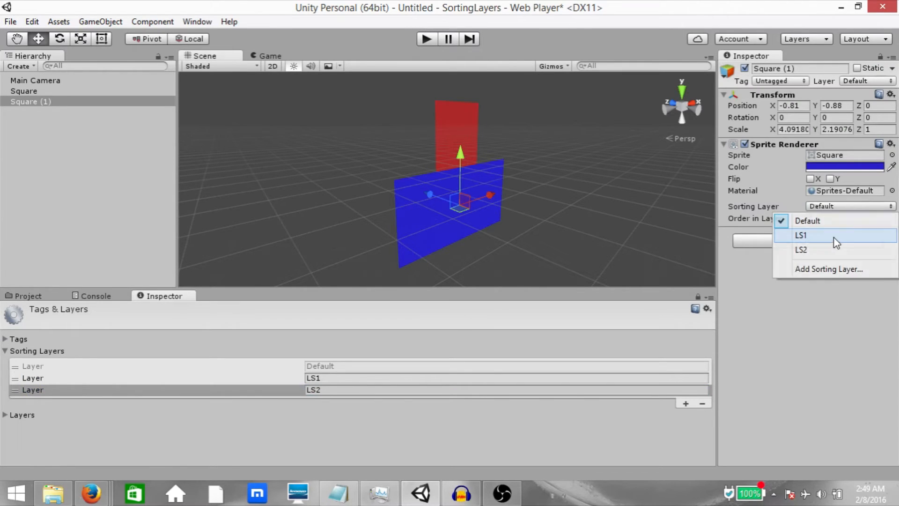
click(438, 133)
click(816, 207)
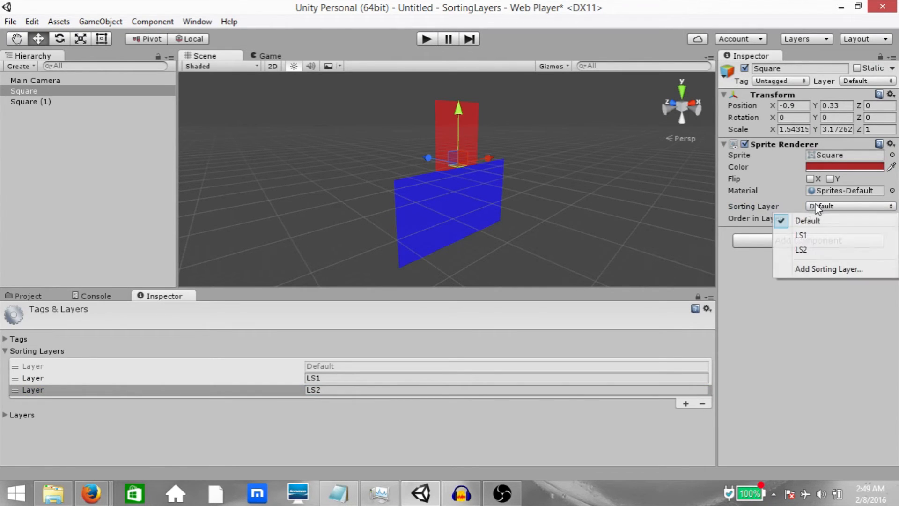
click(794, 252)
mouse_move(561, 171)
alt+mouse_down()
mouse_move(526, 178)
mouse_move(533, 190)
alt+mouse_up()
alt+drag(553, 178, 504, 170)
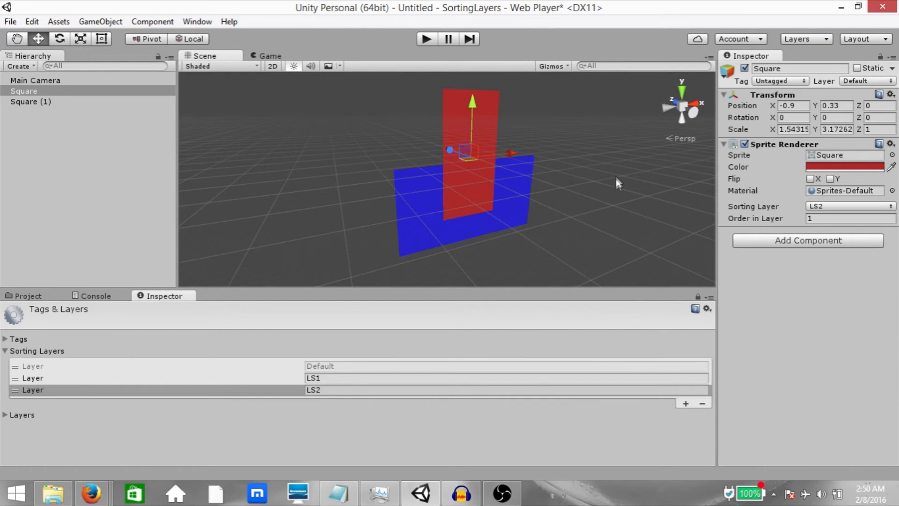
- Compare the Sorting Layer and Order in Layer settings of the red and blue squares
click(512, 173)
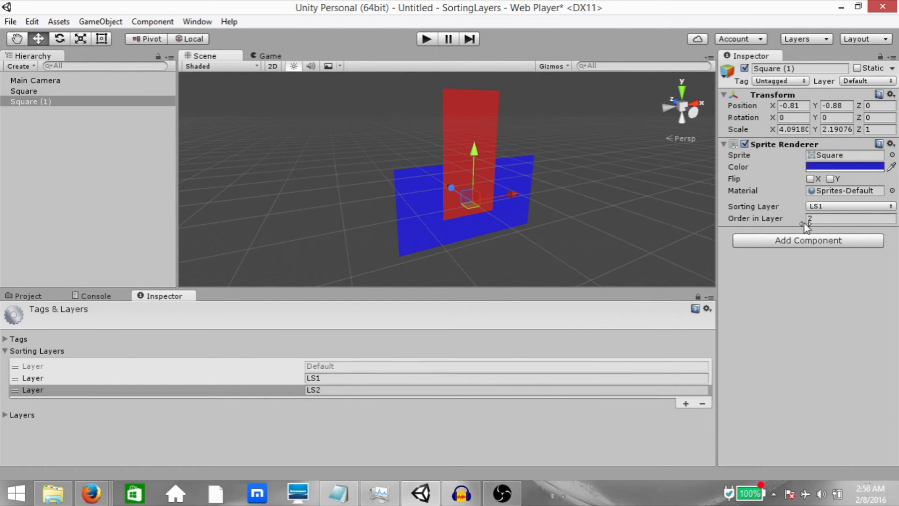
click(835, 219)
click(454, 111)
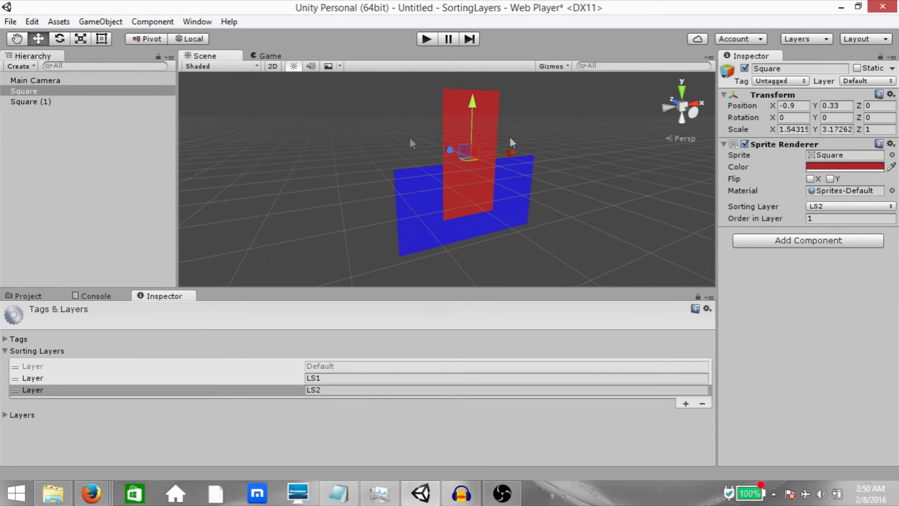
click(327, 191)
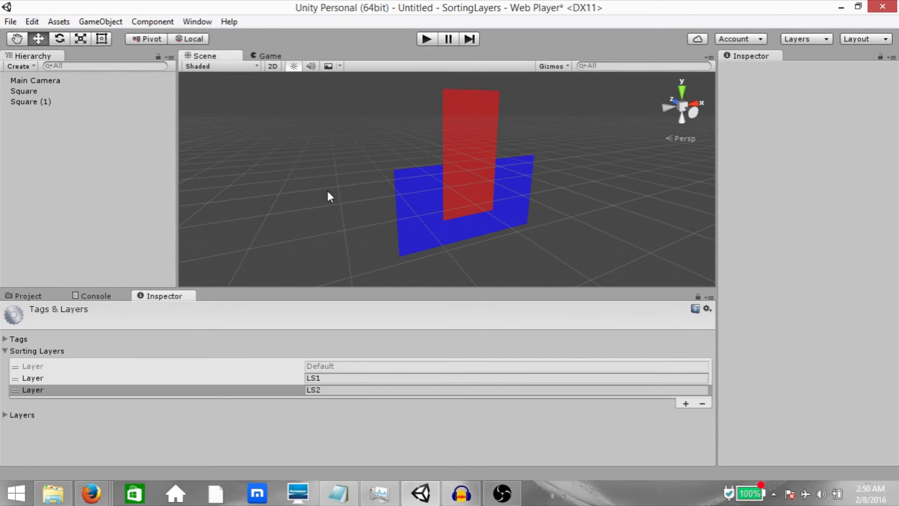
click(464, 139)
click(434, 197)
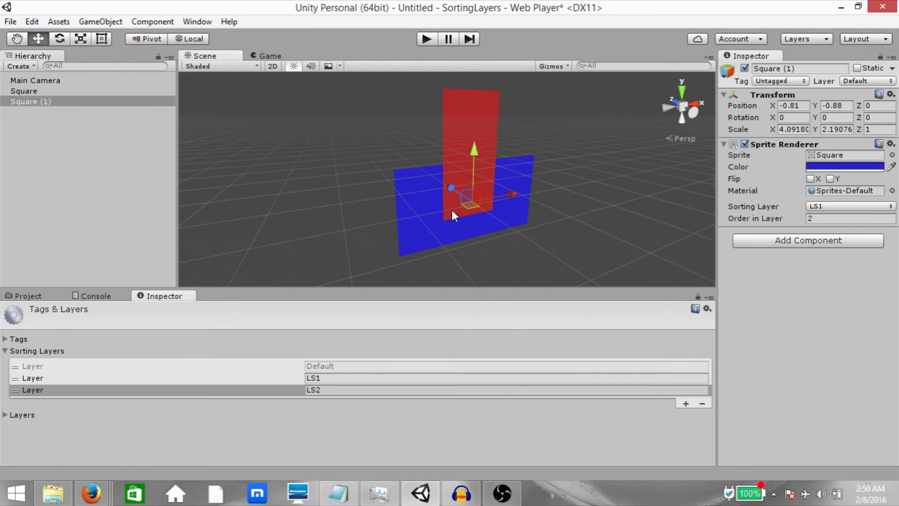
click(482, 122)
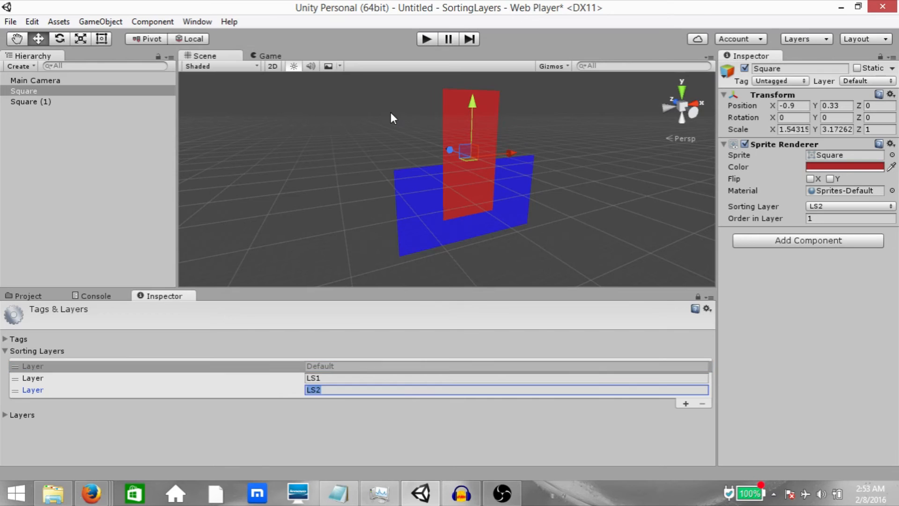
click(363, 136)
click(465, 119)
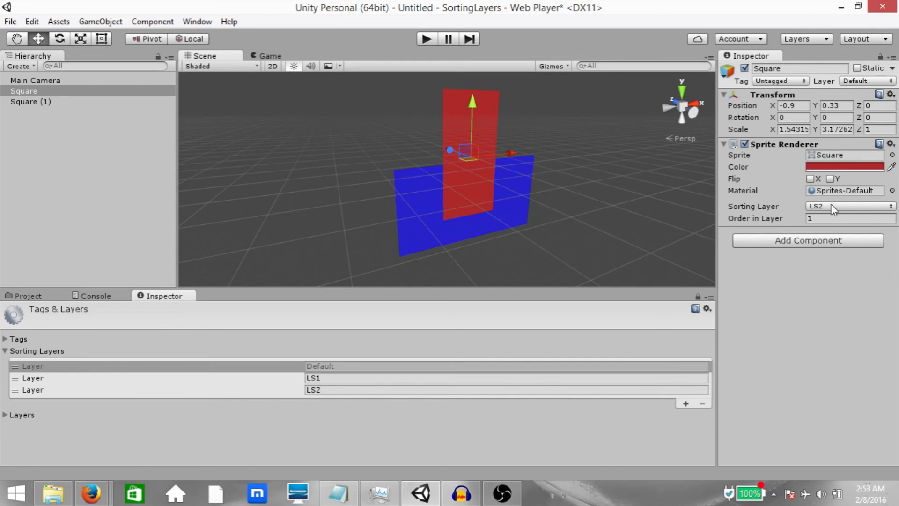
click(415, 194)
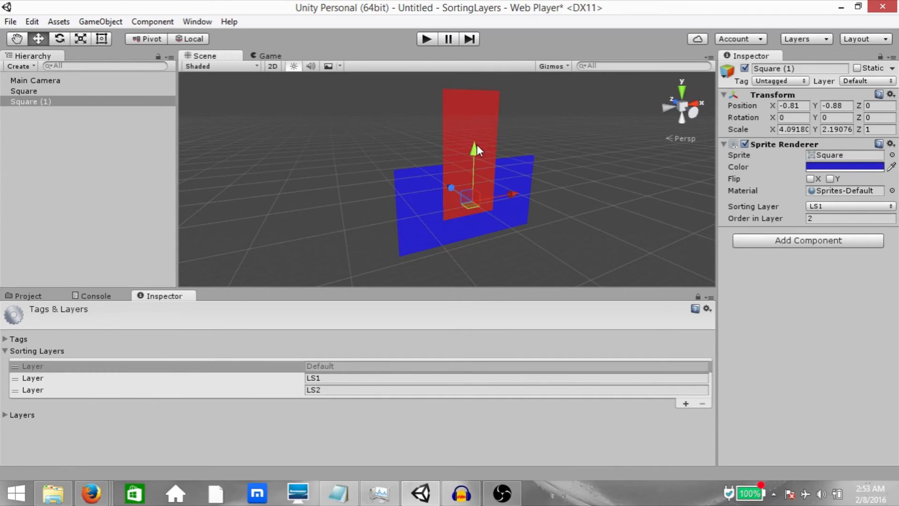
click(470, 117)
click(433, 196)
- Try moving LS2 above LS1 in the sorting layer list and restore the order with LS1 first
click(126, 380)
click(116, 387)
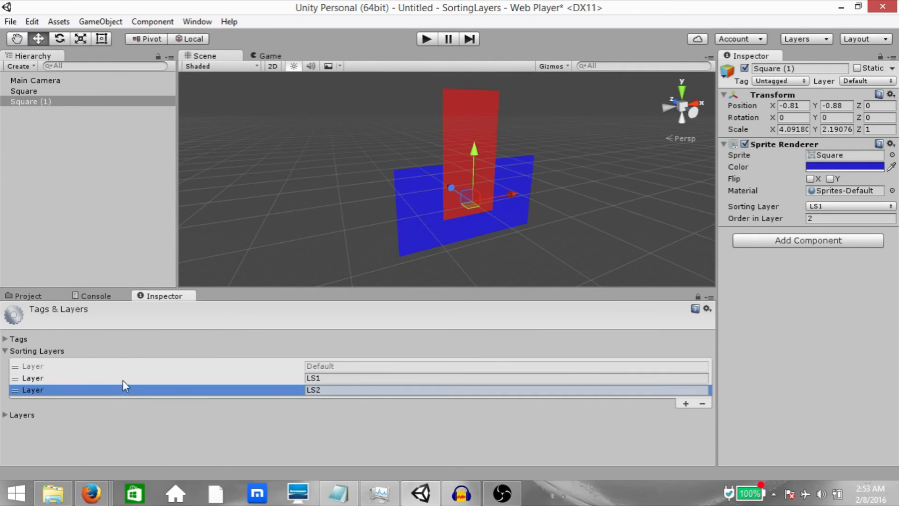
click(123, 380)
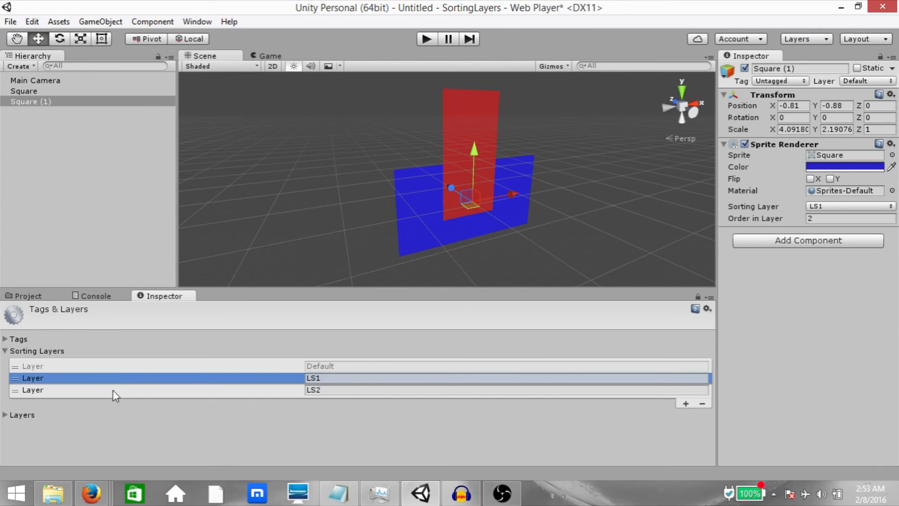
mouse_move(16, 391)
mouse_down()
mouse_move(19, 363)
mouse_move(19, 388)
mouse_move(22, 378)
mouse_up()
mouse_move(20, 367)
mouse_down()
mouse_move(17, 387)
mouse_move(23, 382)
mouse_up()
drag(15, 378, 18, 389)
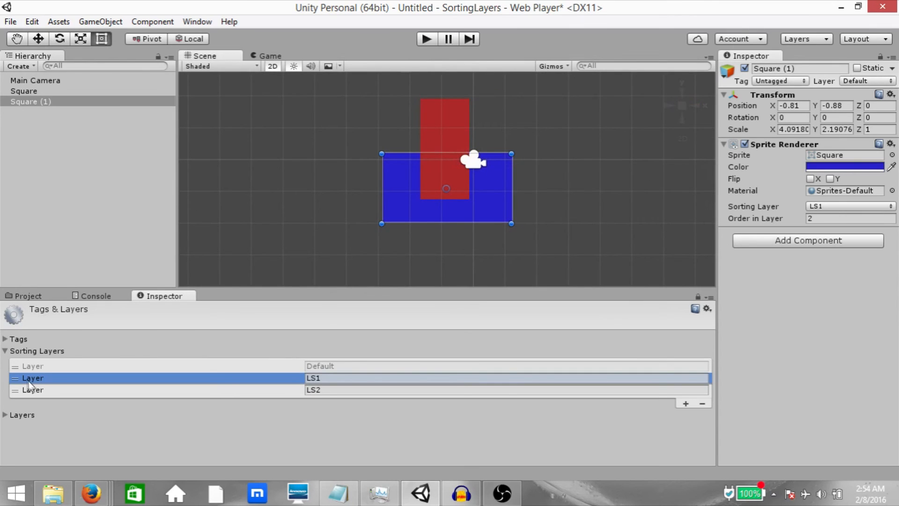
mouse_move(25, 383)
mouse_down()
mouse_move(30, 394)
mouse_move(27, 380)
mouse_move(27, 393)
mouse_move(37, 379)
mouse_move(41, 391)
mouse_move(38, 379)
mouse_up()
- Switch to the Game view to examine how the camera renders the overlapping squares
click(265, 56)
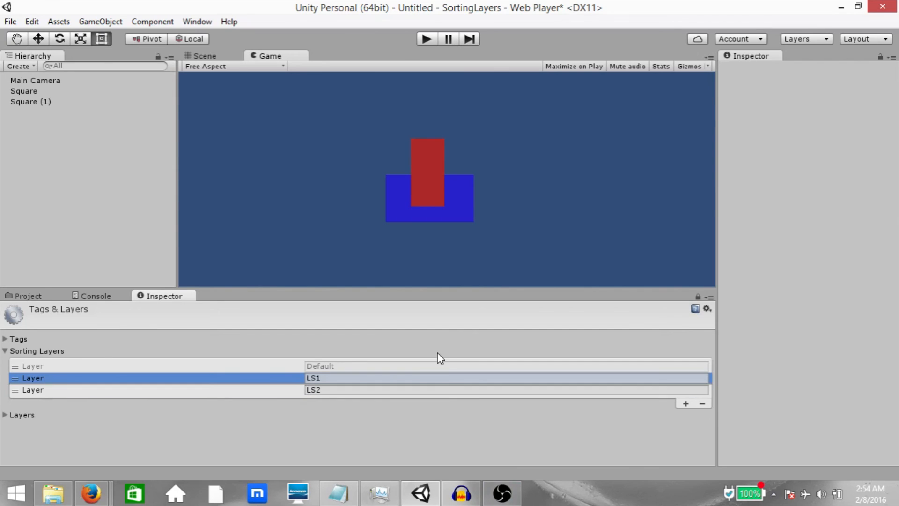